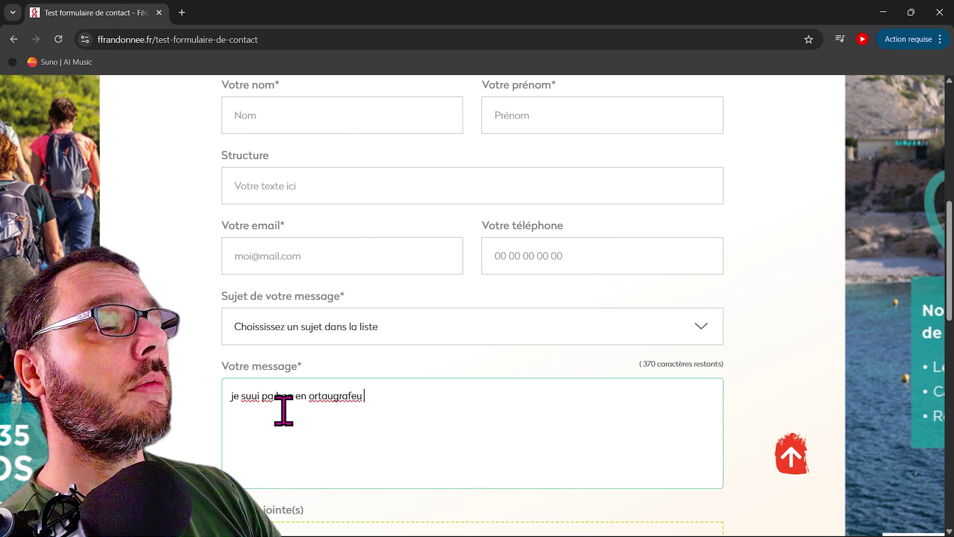
- Check the browser's spelling suggestions for the misspelled words "suui", "pa" and "ortaugrafeu" in the form's message
right_click(252, 394)
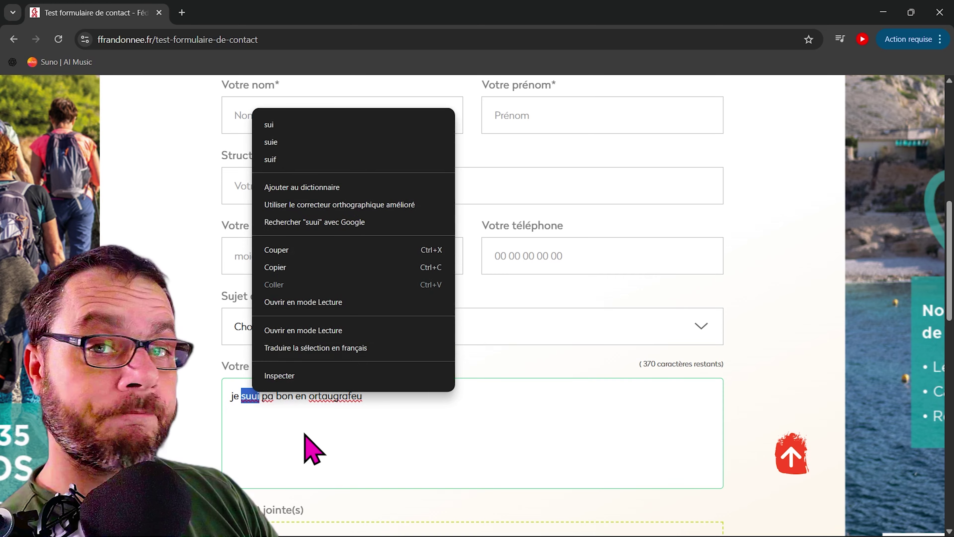
left_click(318, 436)
left_click(319, 426)
right_click(269, 396)
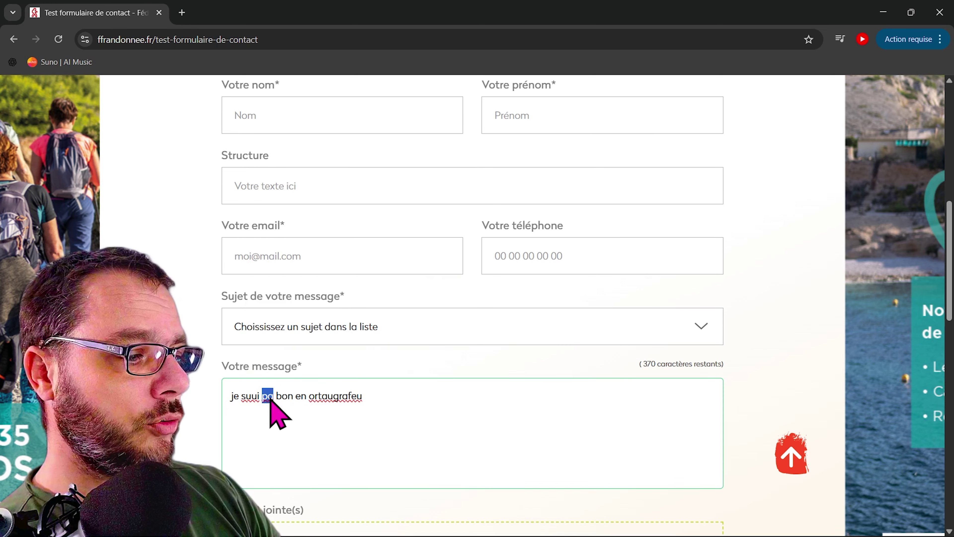
left_click(329, 430)
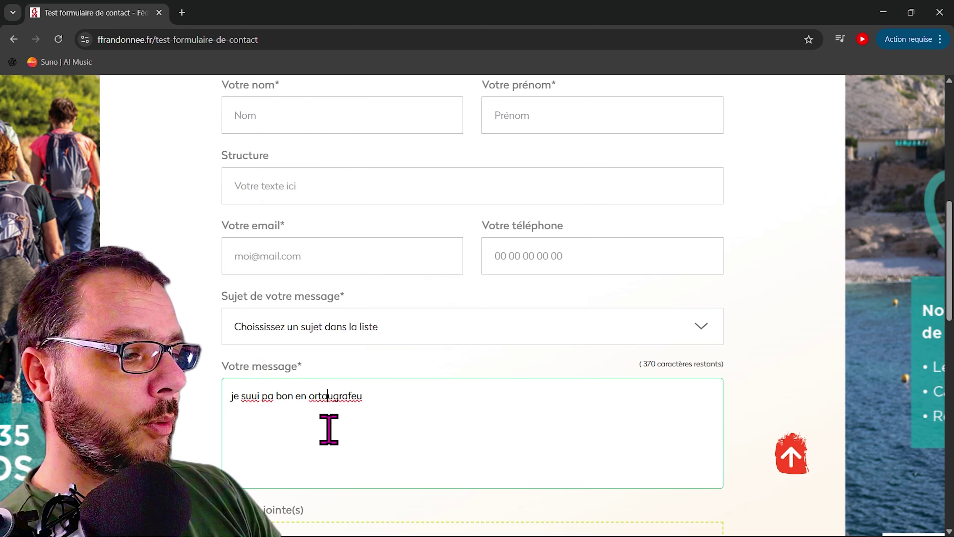
right_click(336, 397)
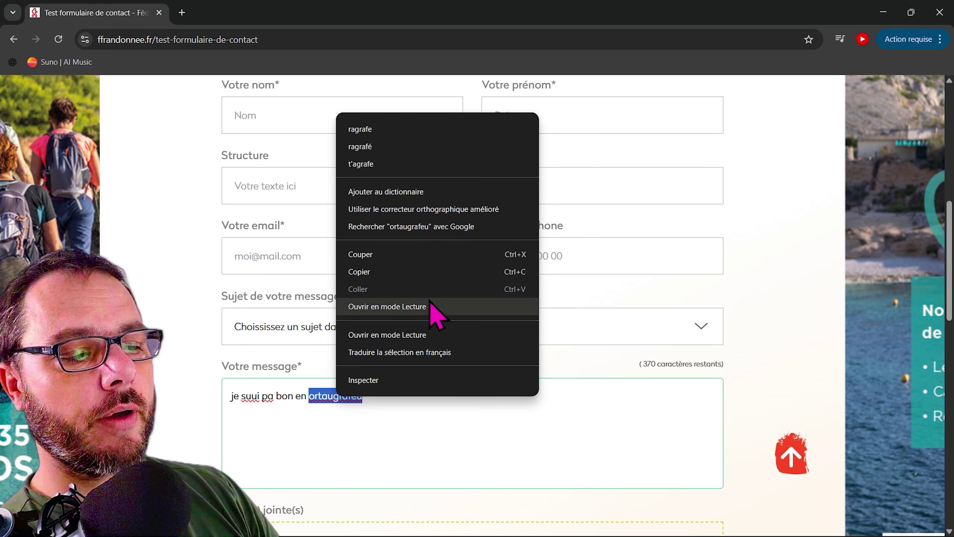
left_click(370, 443)
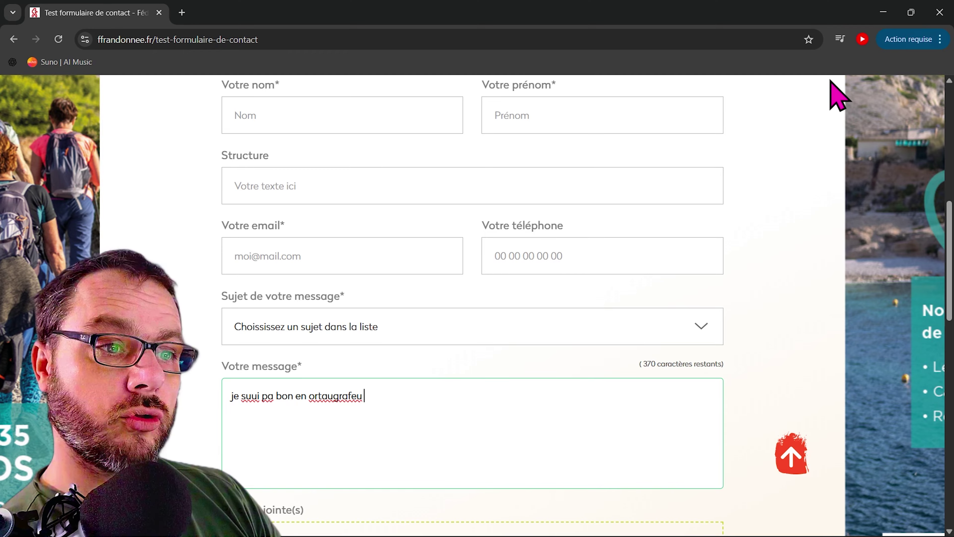
- Search Google for "quillbot" in a new browser tab
left_click(182, 13)
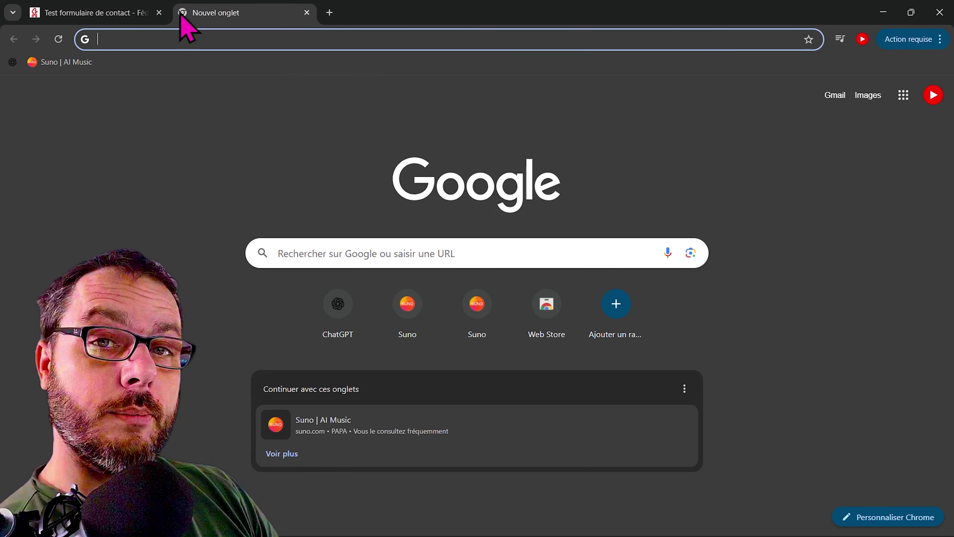
left_click(300, 253)
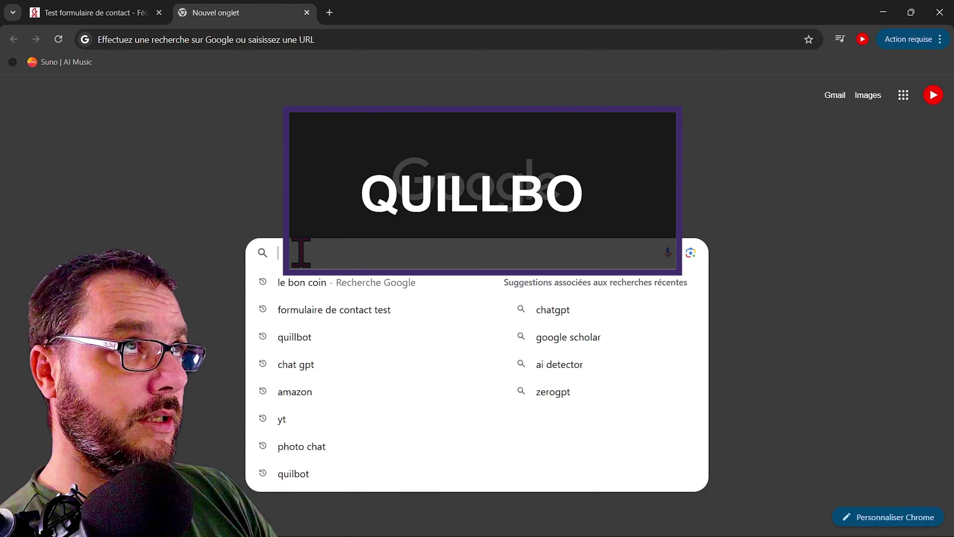
type("quilbo")
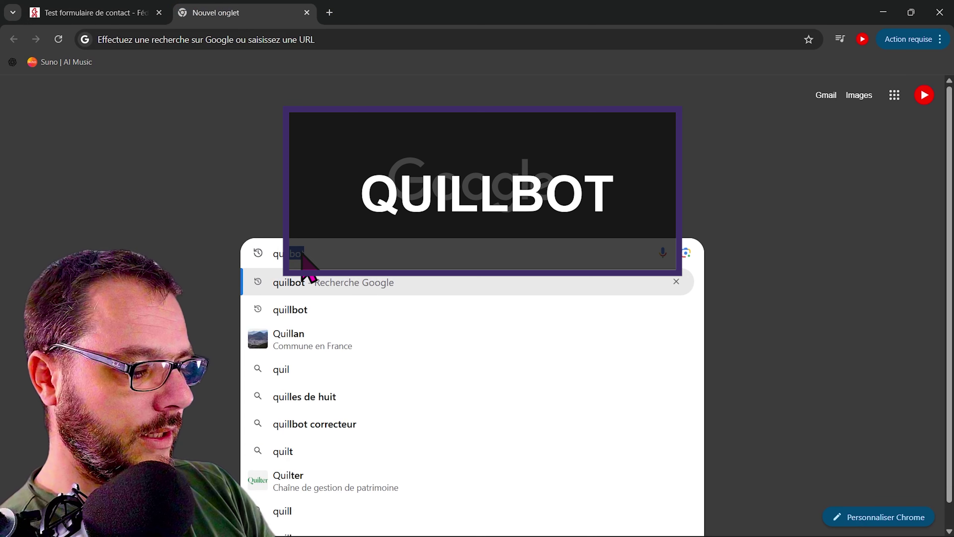
left_click(301, 310)
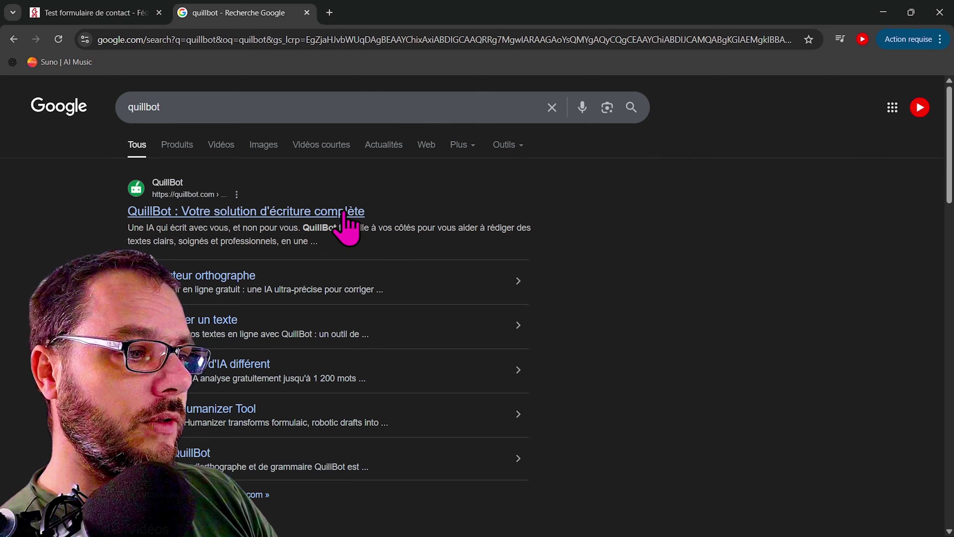
- Open the QuillBot website from the search results, accepting all cookies and dismissing the Google sign-in prompt
left_click(343, 210)
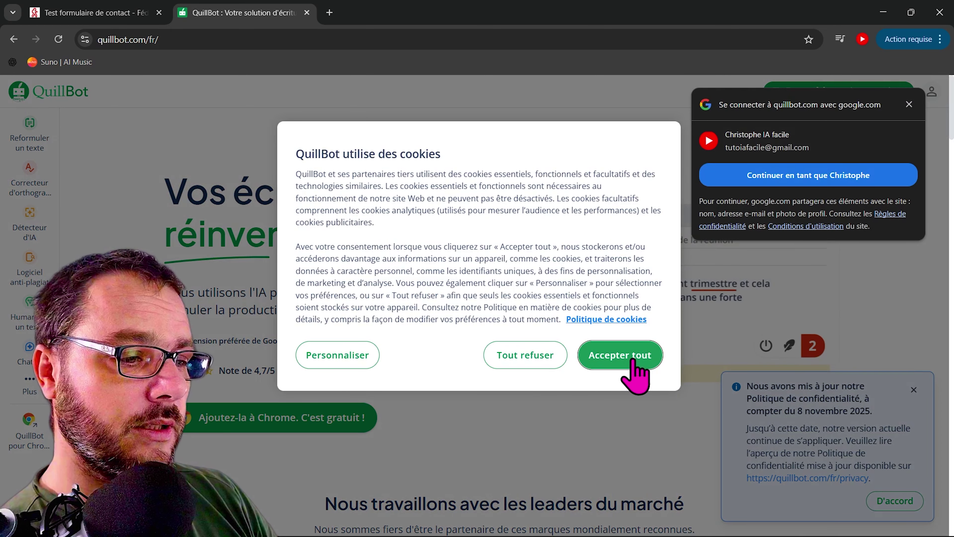
left_click(634, 360)
left_click(909, 104)
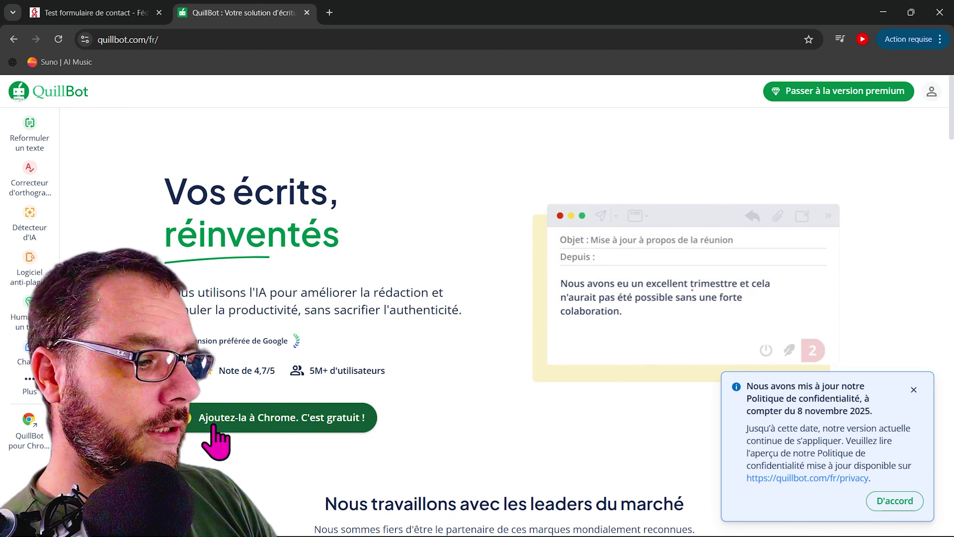
- Add the QuillBot writing assistant and spell-checker extension to Chrome from its web store page
scroll(414, 370, "down", 2)
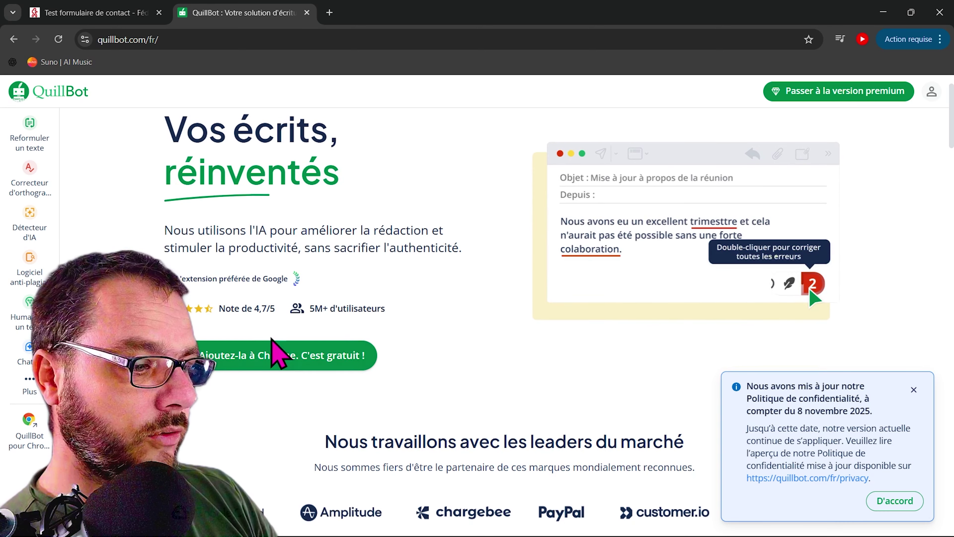
left_click(268, 358)
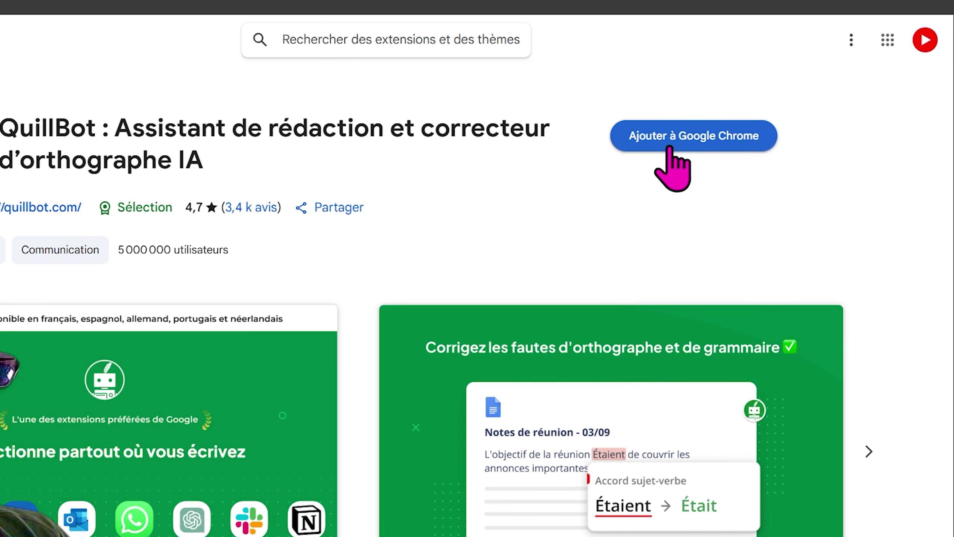
left_click(676, 144)
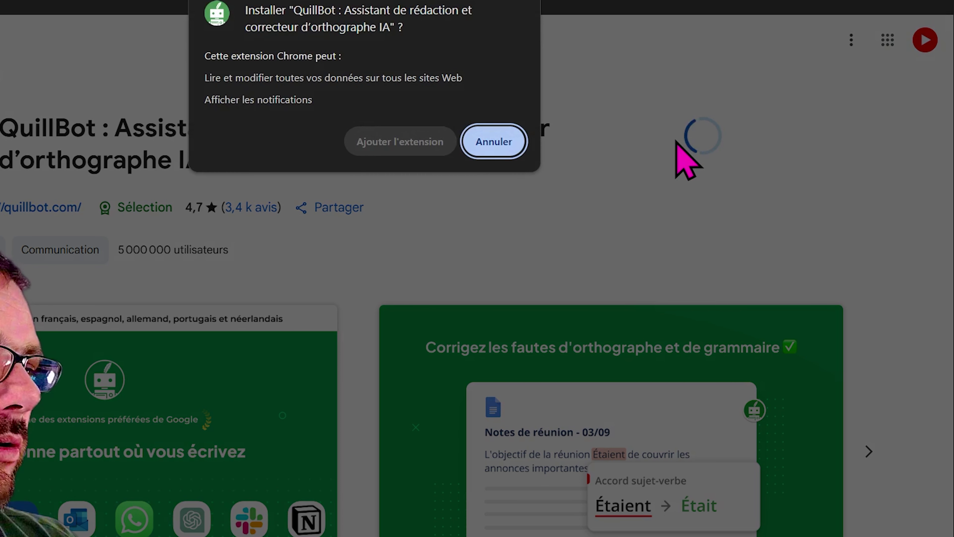
left_click(407, 142)
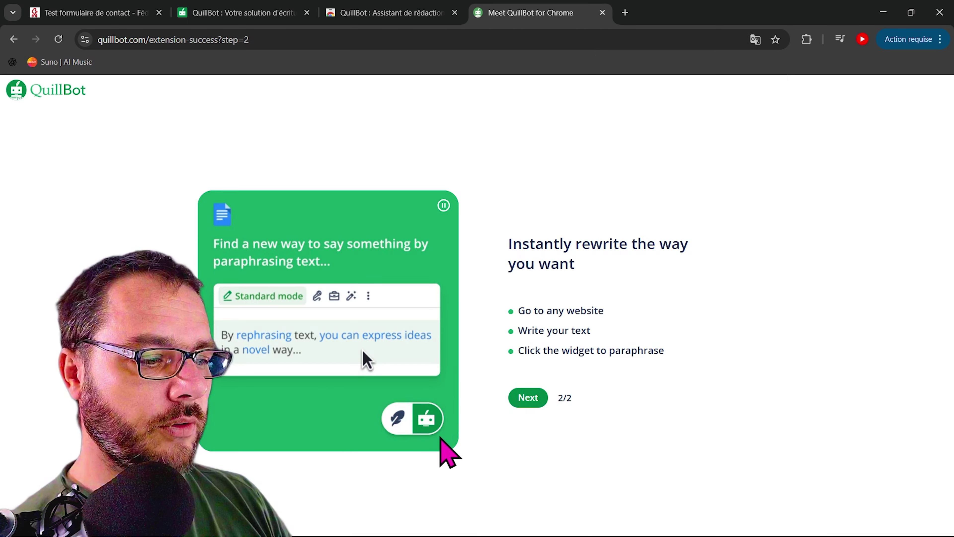
- Finish the extension's introduction and log in to QuillBot with the existing Google account, authorising access
left_click(535, 400)
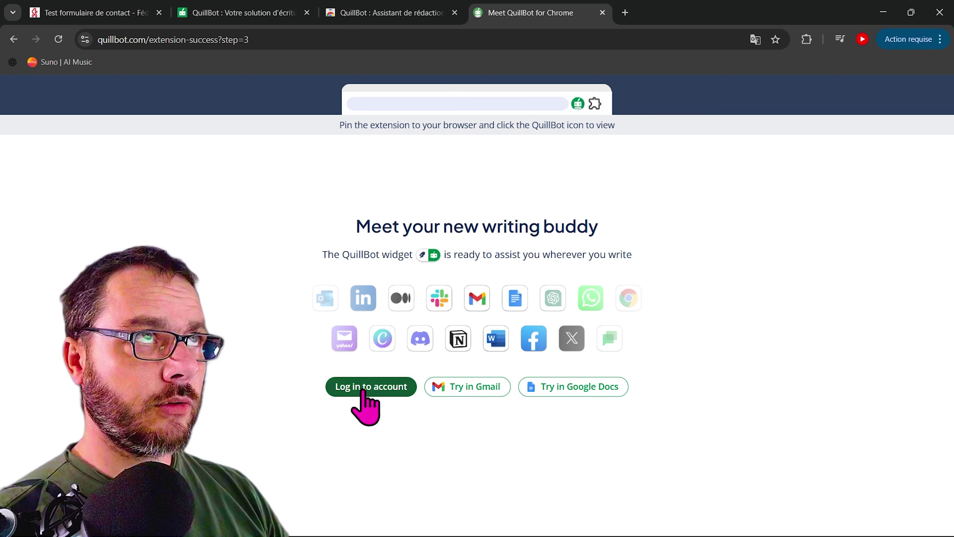
left_click(363, 391)
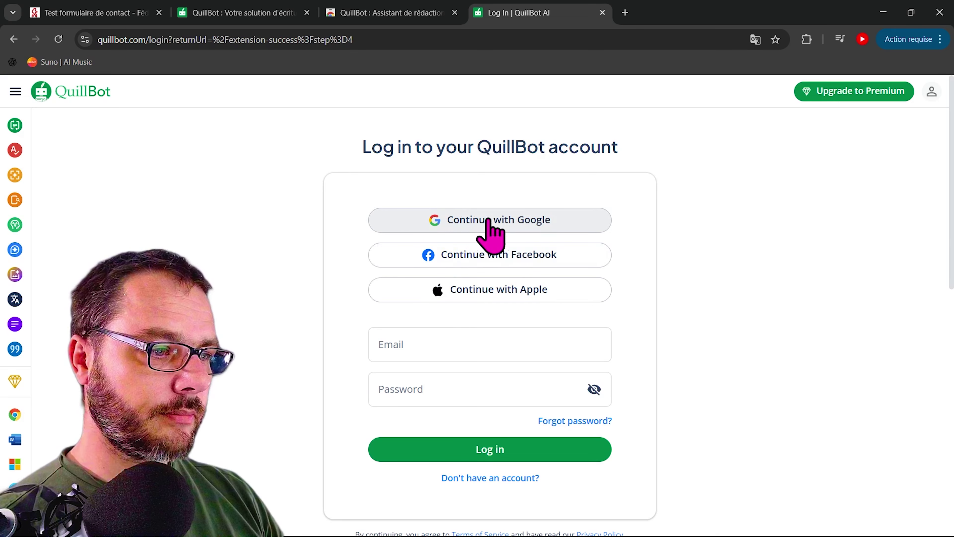
left_click(449, 225)
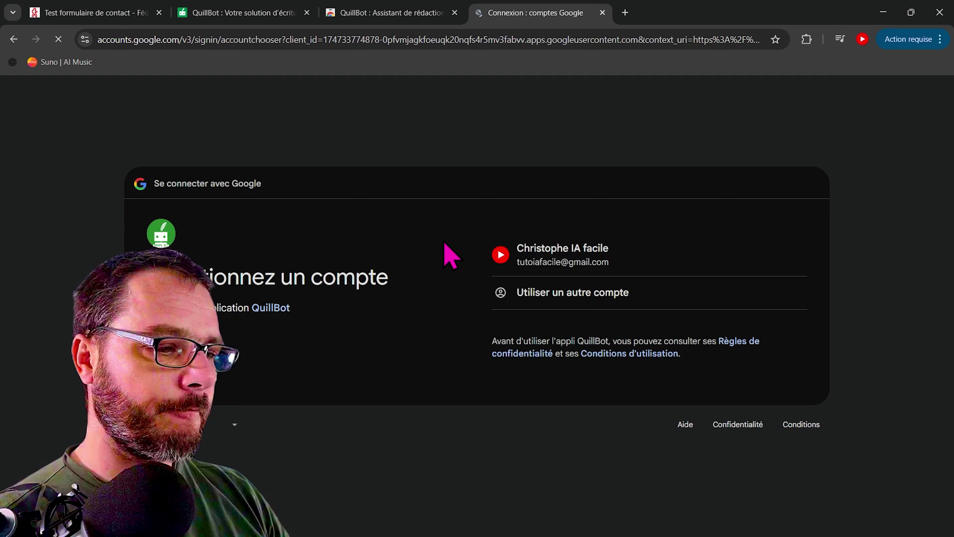
left_click(565, 261)
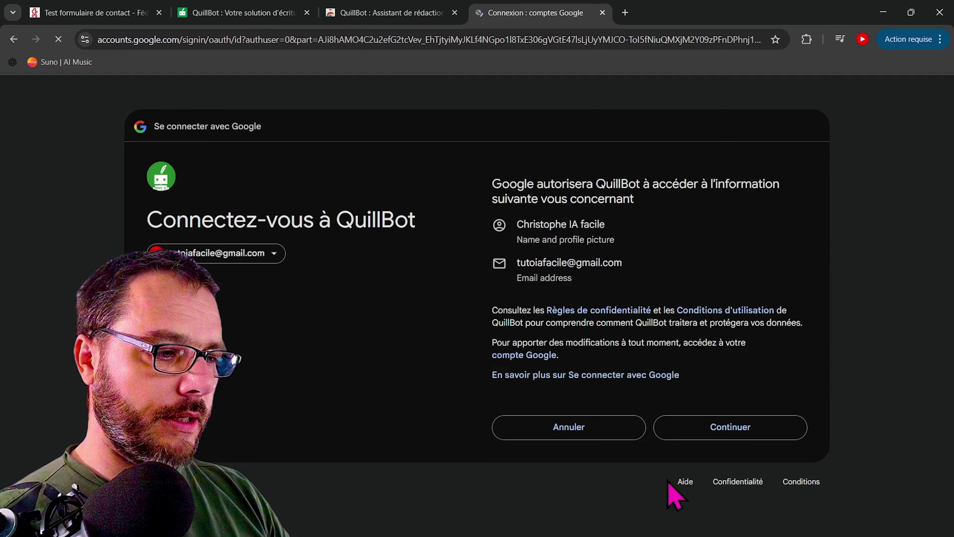
left_click(722, 429)
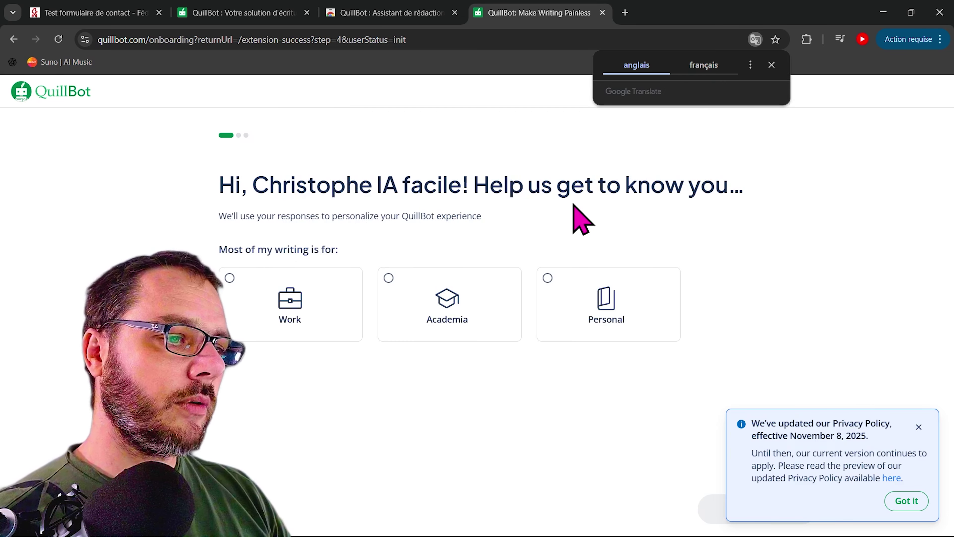
- Choose Personal as the main writing purpose, dismiss the privacy policy notice and continue the onboarding
left_click(564, 299)
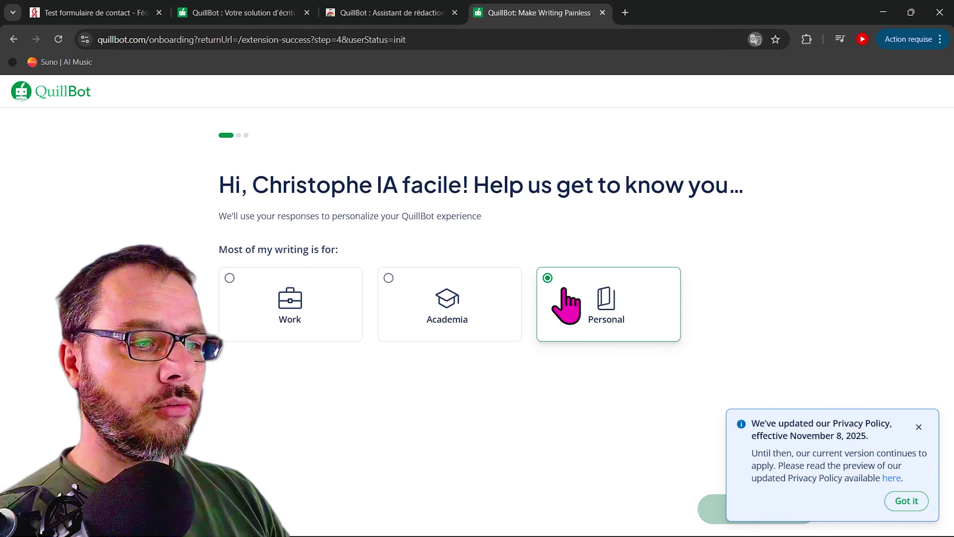
left_click(919, 427)
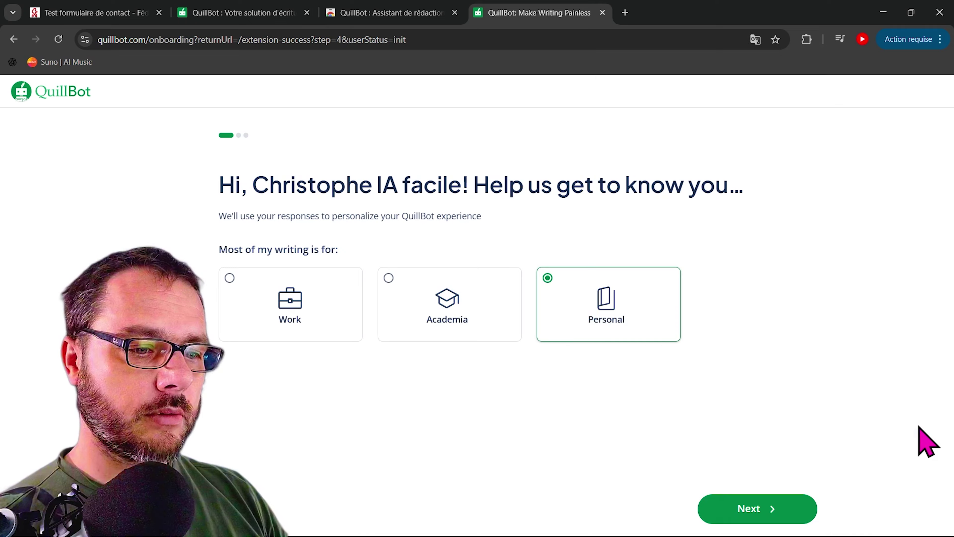
left_click(768, 509)
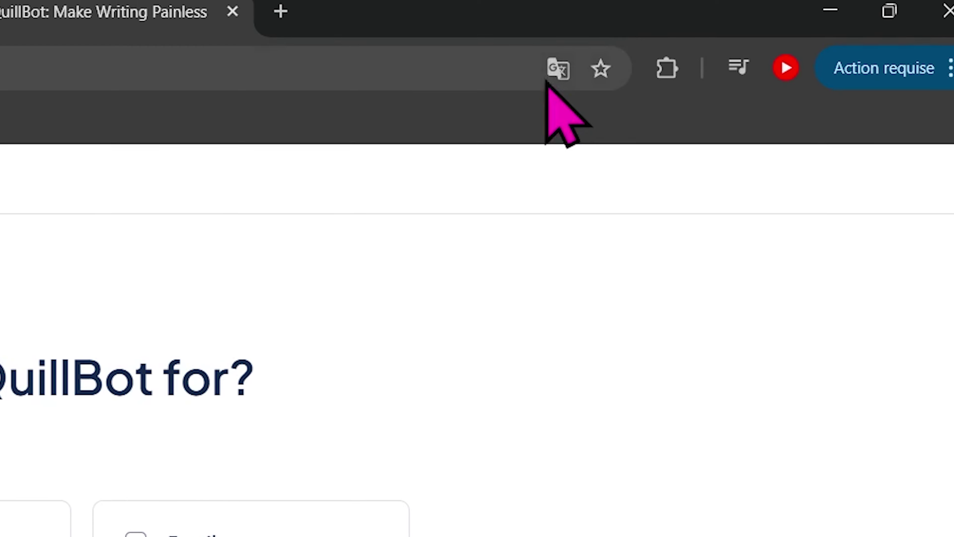
- Translate the QuillBot onboarding page into French with the browser's Google Translate
left_click(558, 70)
left_click(479, 131)
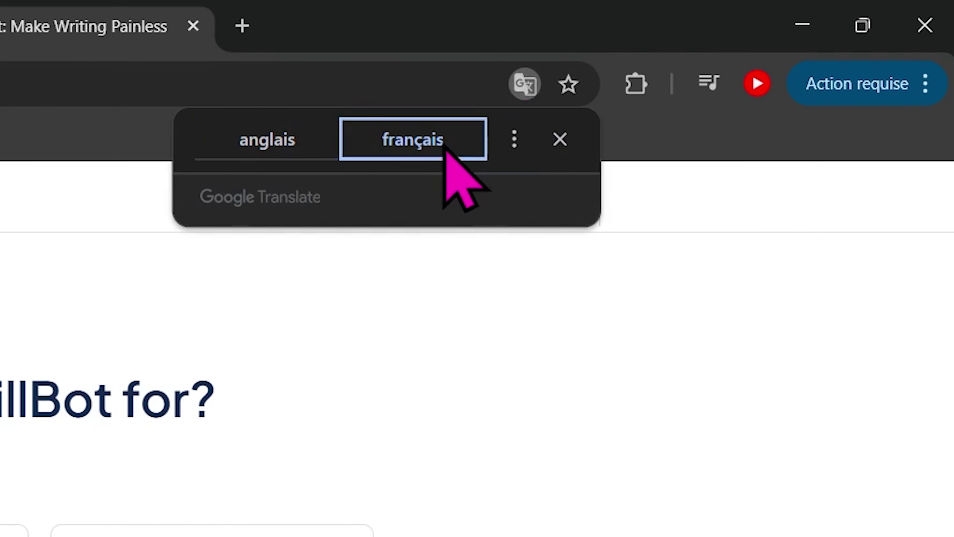
left_click(499, 489)
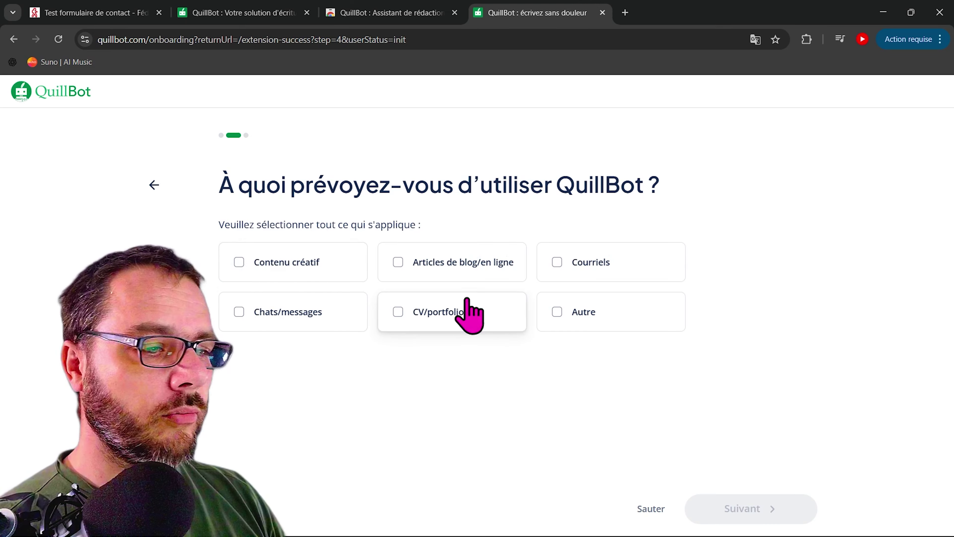
- Complete the onboarding with Courriels as intended use and Mot, WhatsApp and Gmail as writing places, skipping the Premium offer
left_click(559, 261)
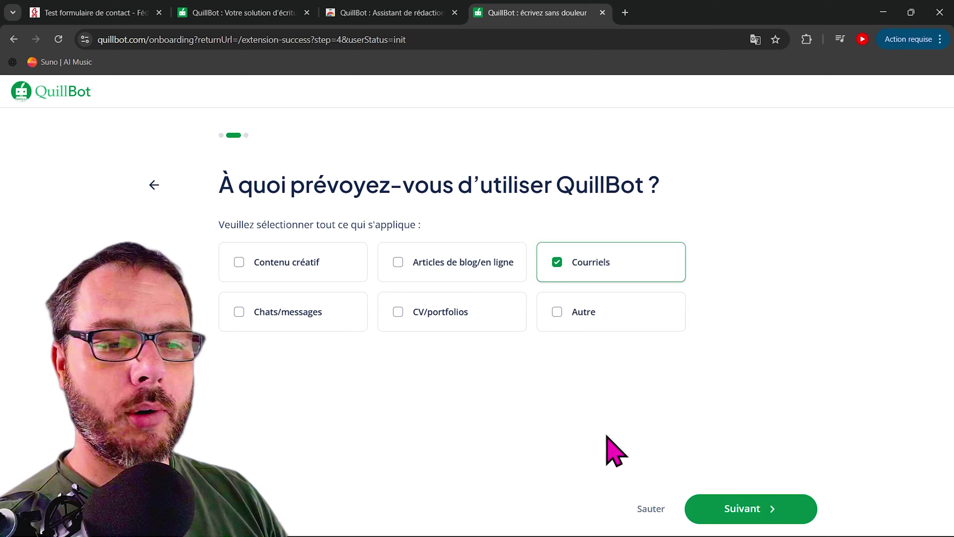
left_click(699, 507)
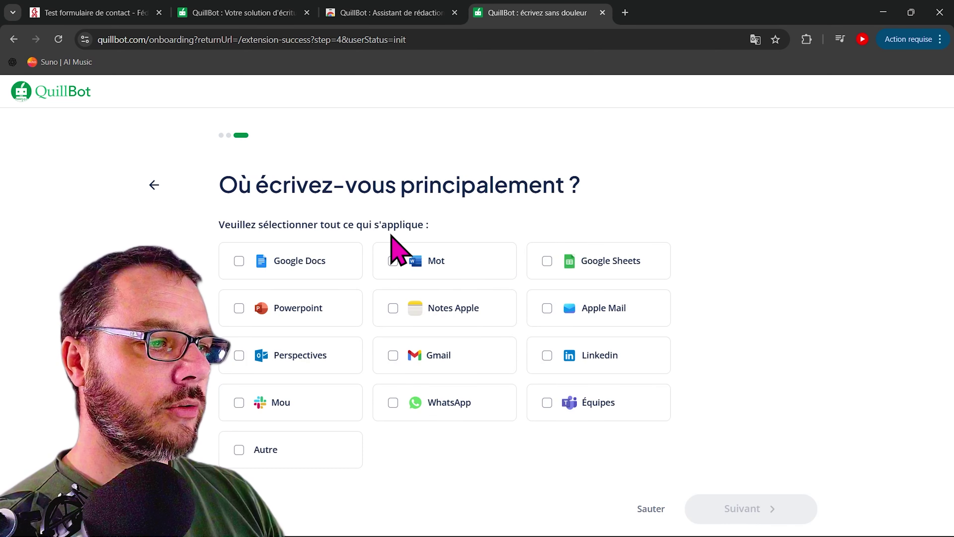
left_click(393, 262)
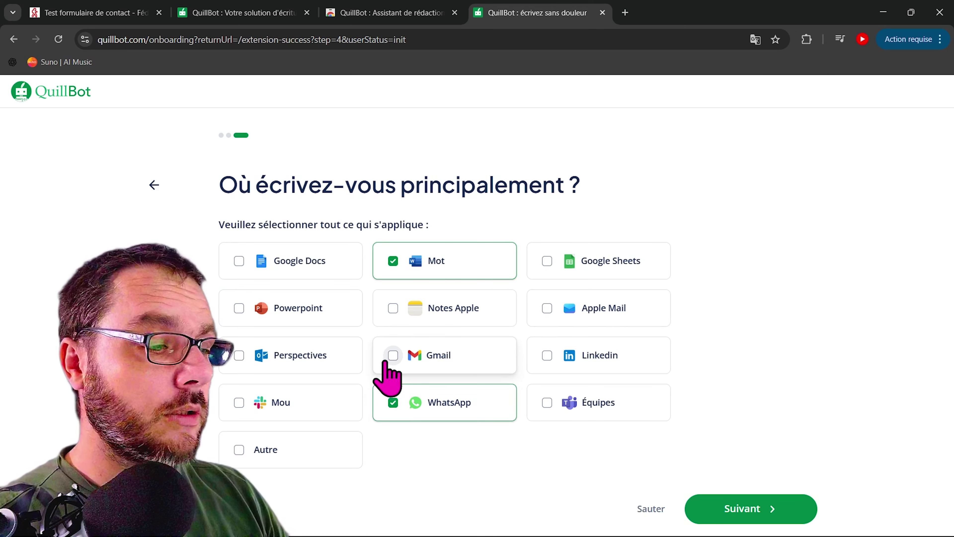
left_click(393, 355)
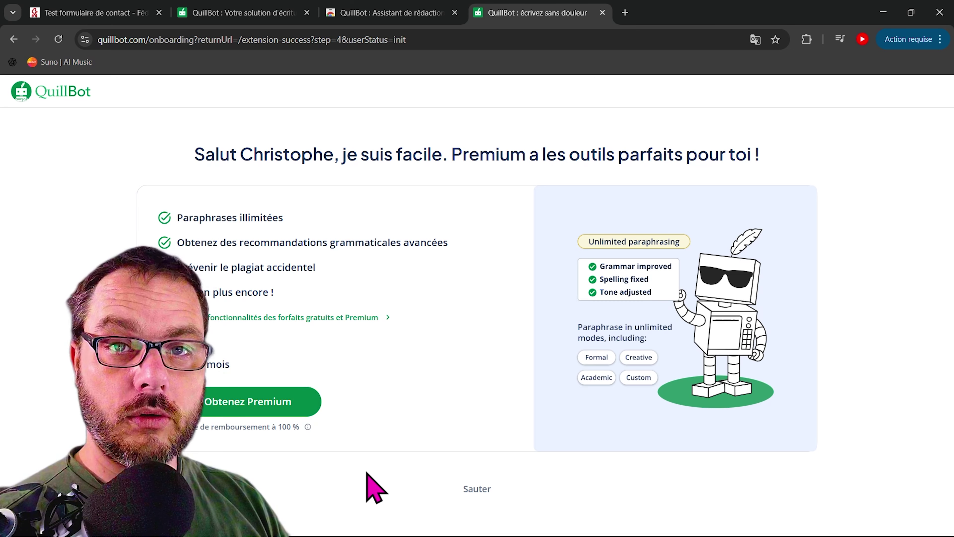
left_click(470, 493)
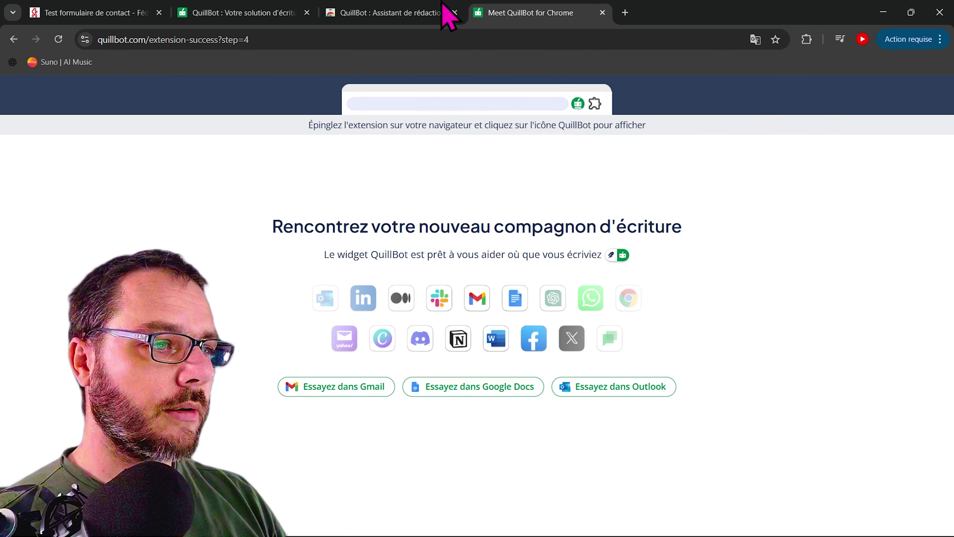
- Return to the test contact form and reload the page
left_click(115, 11)
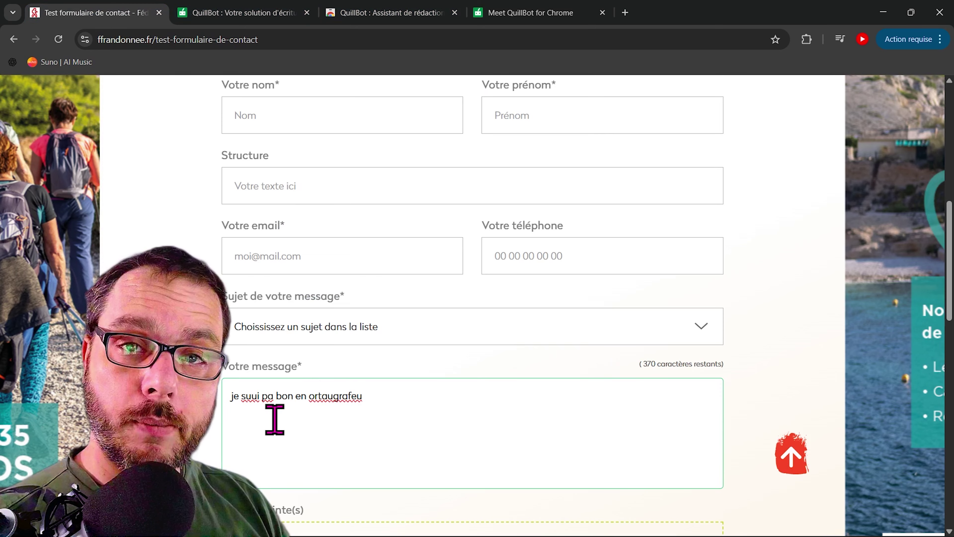
right_click(188, 337)
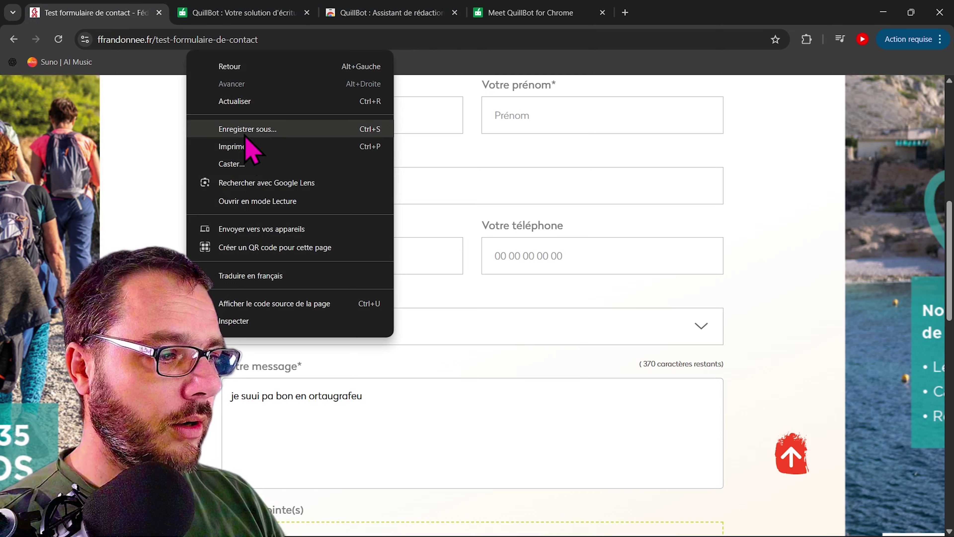
left_click(237, 102)
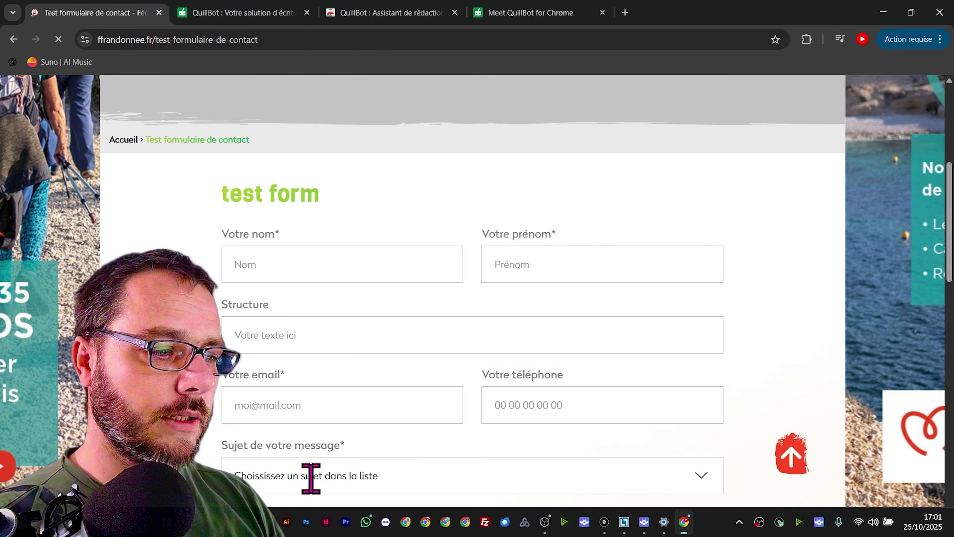
- Enter "je suui pa bon en ortaugrafe" in the contact form's message field
scroll(393, 428, "down", 8)
scroll(349, 257, "up", 2)
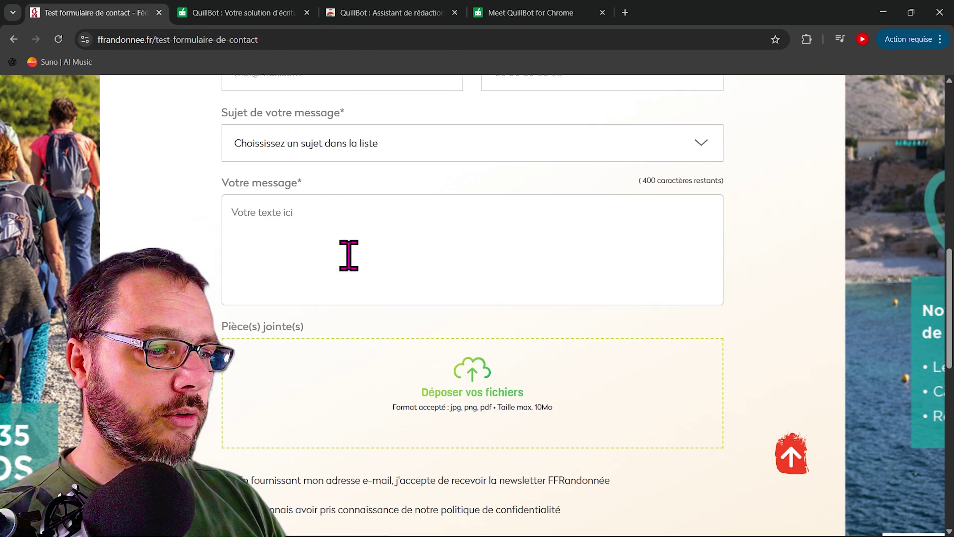
left_click(330, 293)
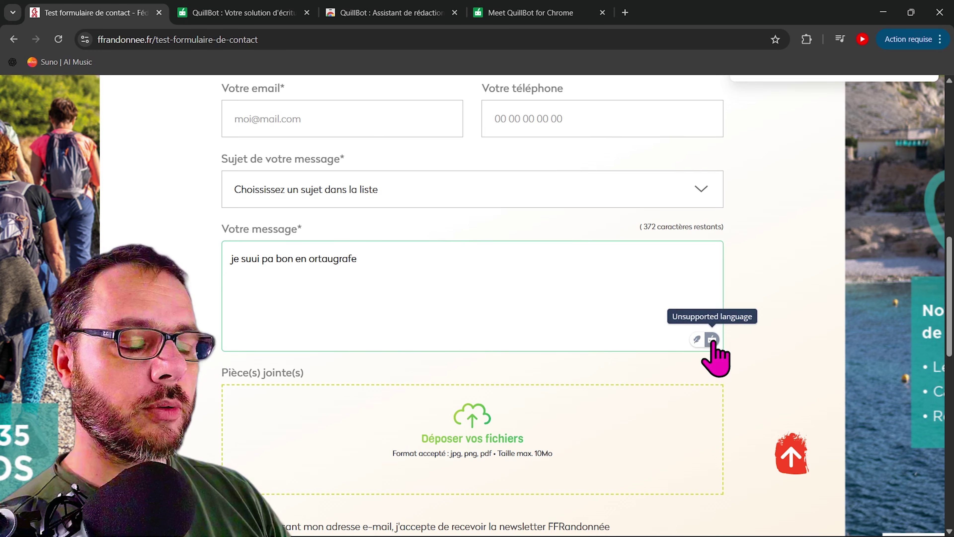
- Set QuillBot's language for the contact form's message to French
left_click(712, 341)
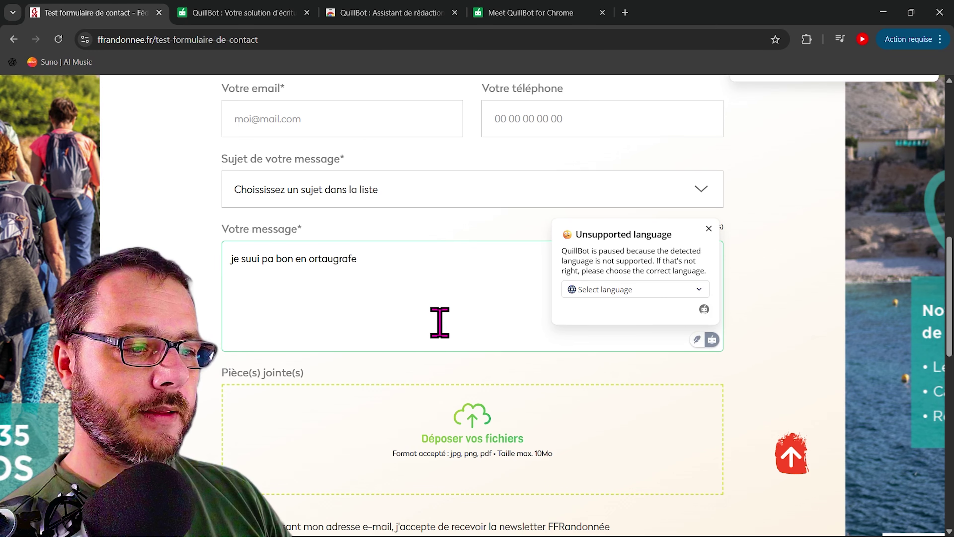
left_click(692, 291)
left_click(625, 215)
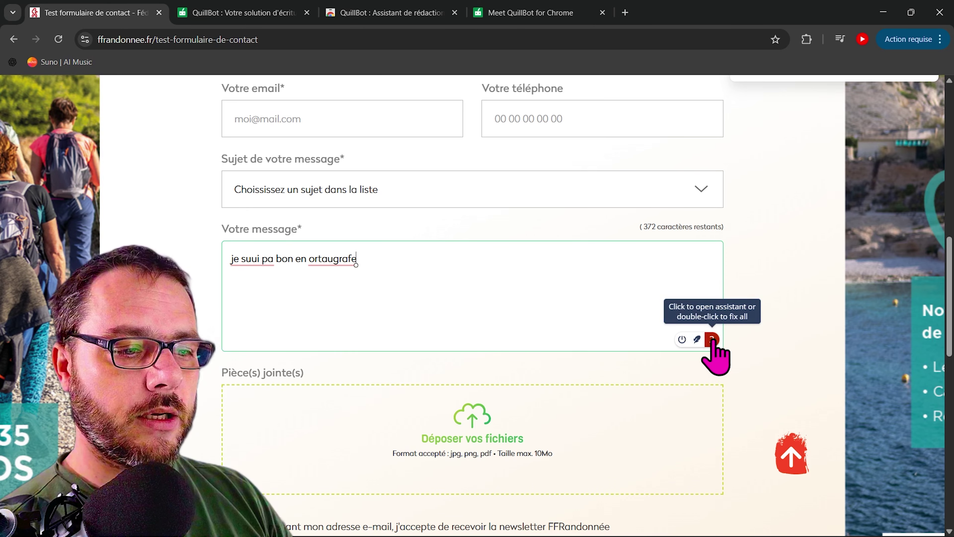
- Open the QuillBot assistant on the message, dismiss the privacy policy notice and apply all suggested corrections at once
left_click(712, 341)
scroll(716, 341, "down", 2)
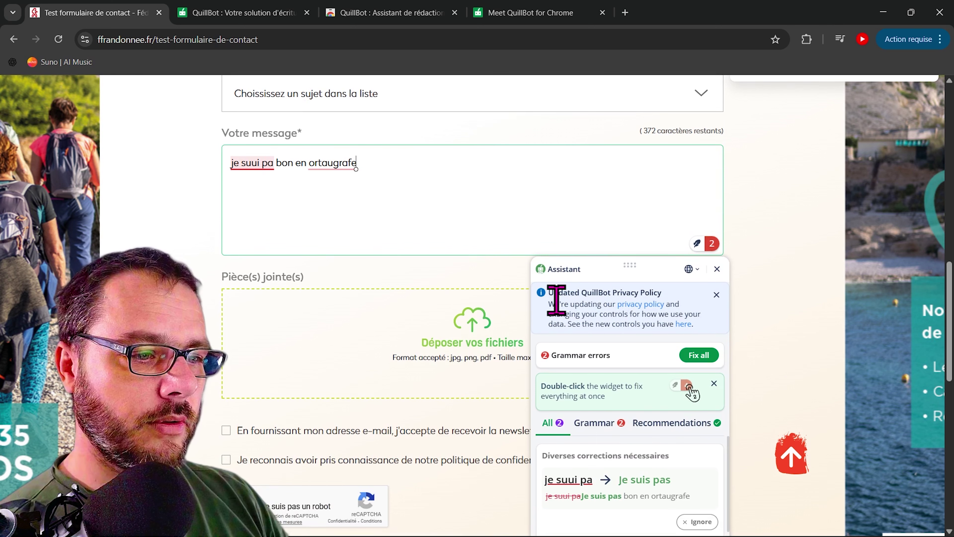
left_click(716, 295)
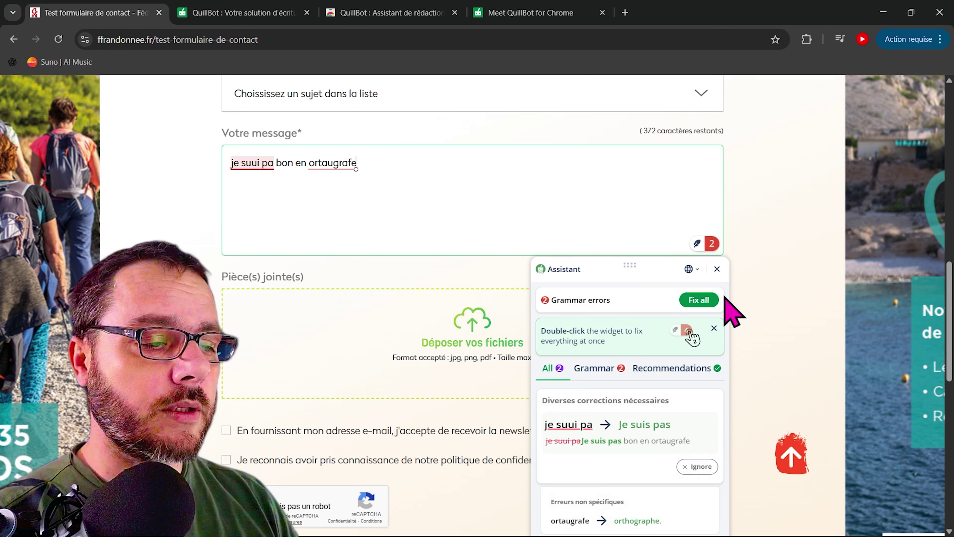
left_click(699, 301)
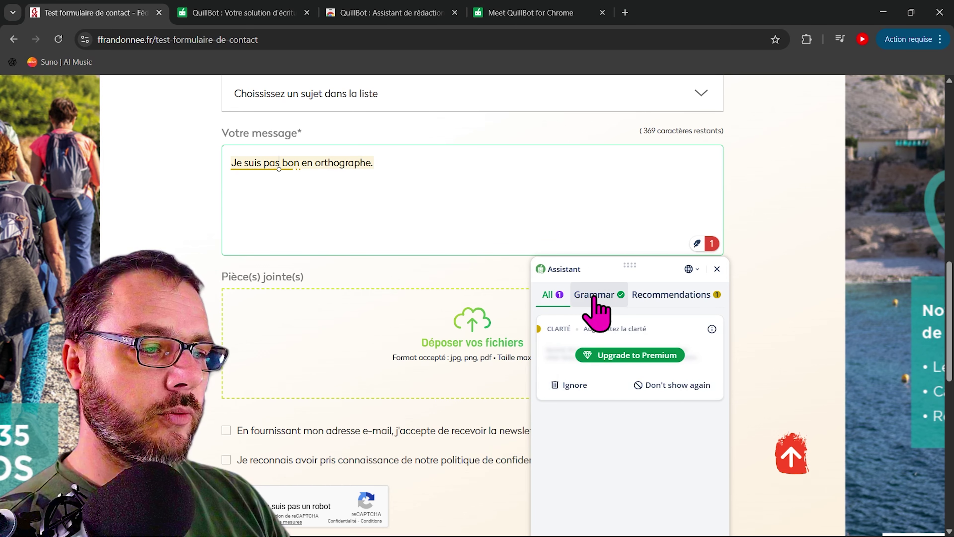
- Review the assistant's Grammar and Recommendations results for the corrected message, ending on the All view
left_click(595, 299)
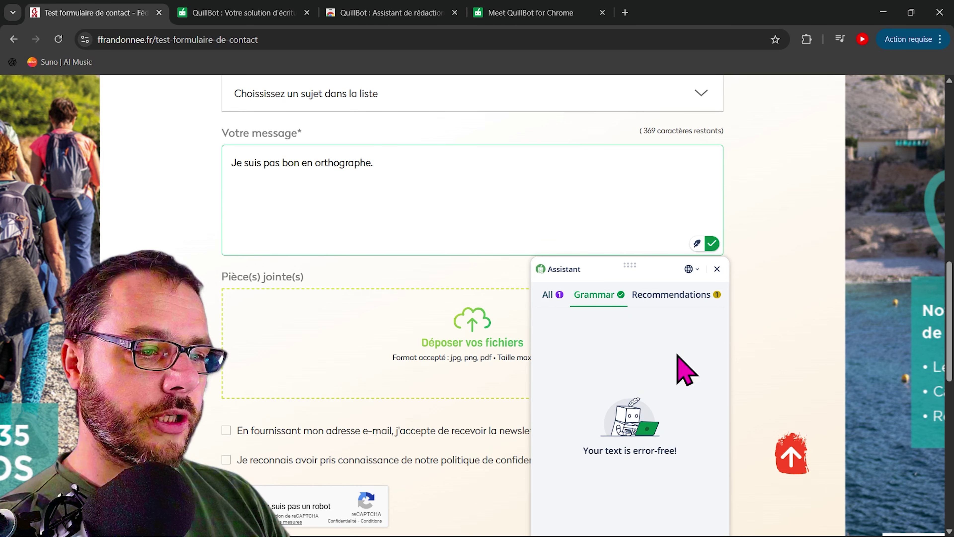
left_click(671, 297)
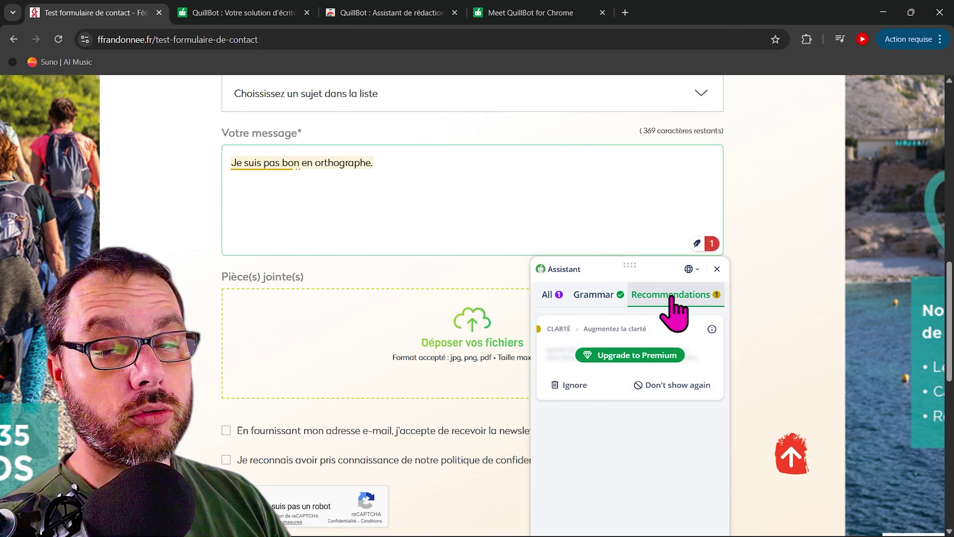
left_click(595, 296)
left_click(551, 295)
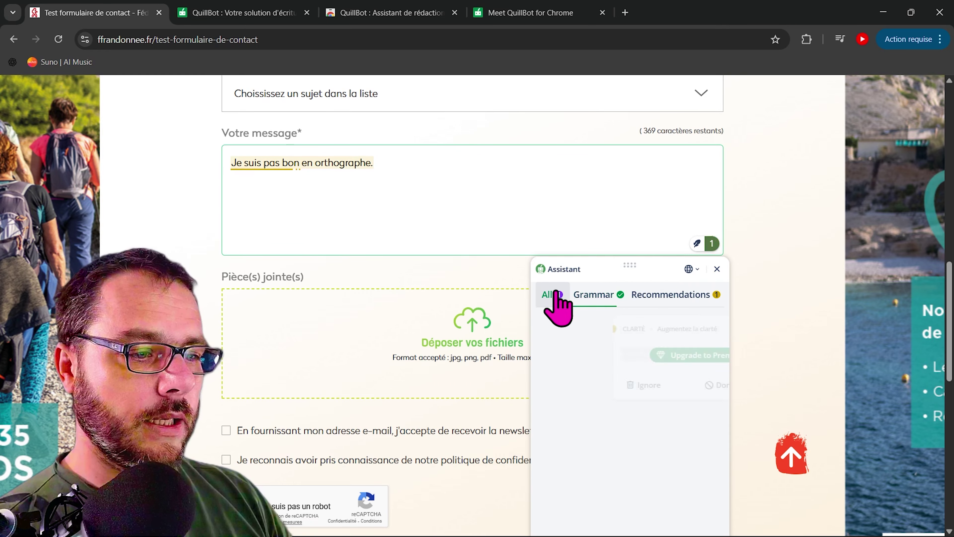
- Insert extra spaces before the message's final period and have QuillBot fix them
left_click(370, 168)
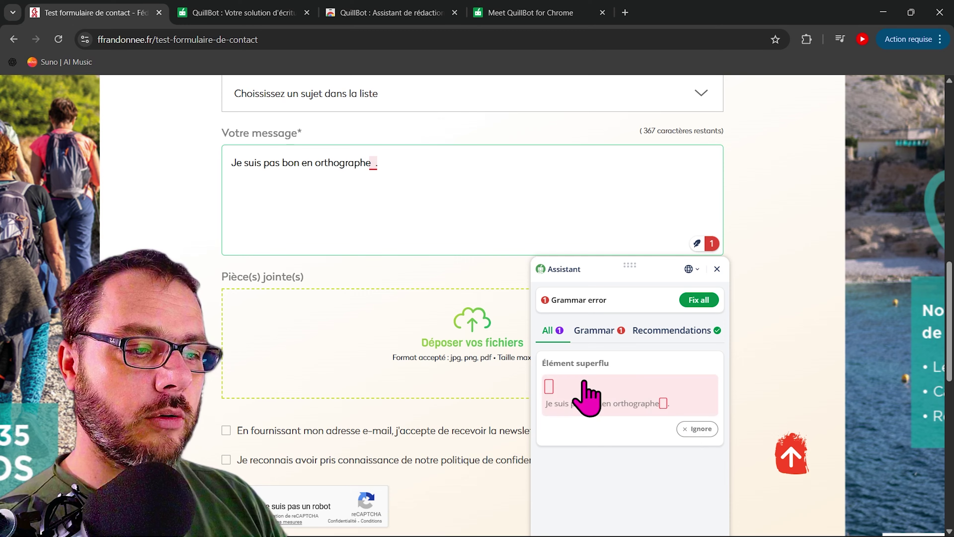
left_click(699, 300)
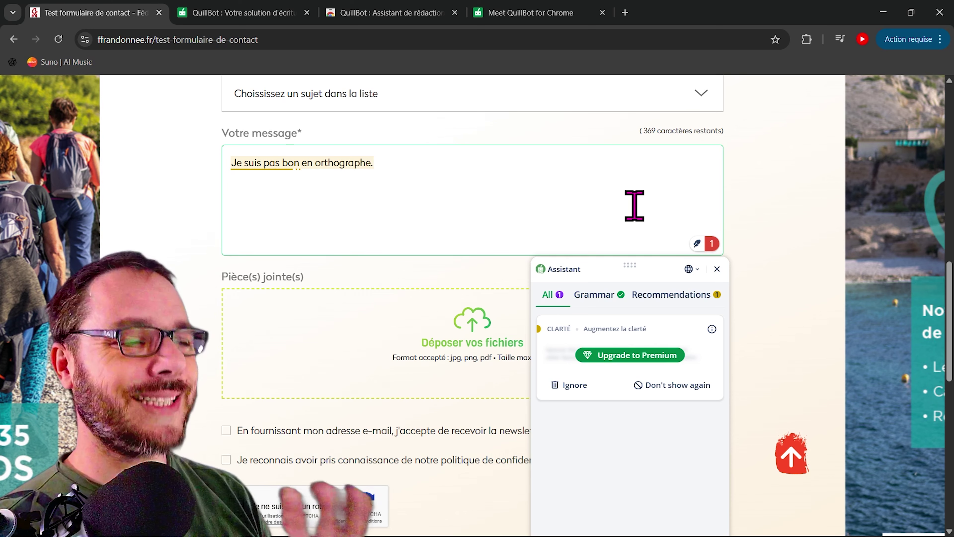
- Check the assistant's Grammar and Recommendations results once more and close the assistant
left_click(604, 297)
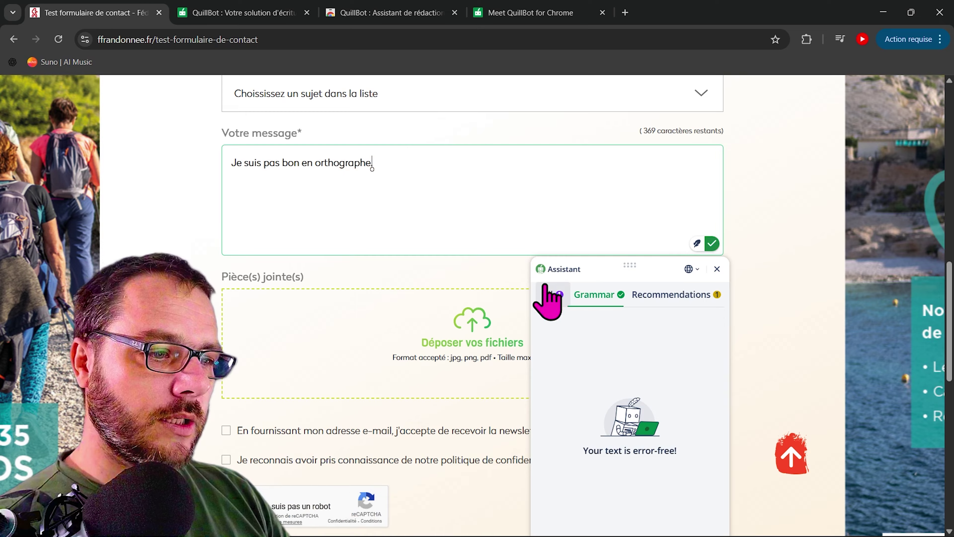
left_click(685, 297)
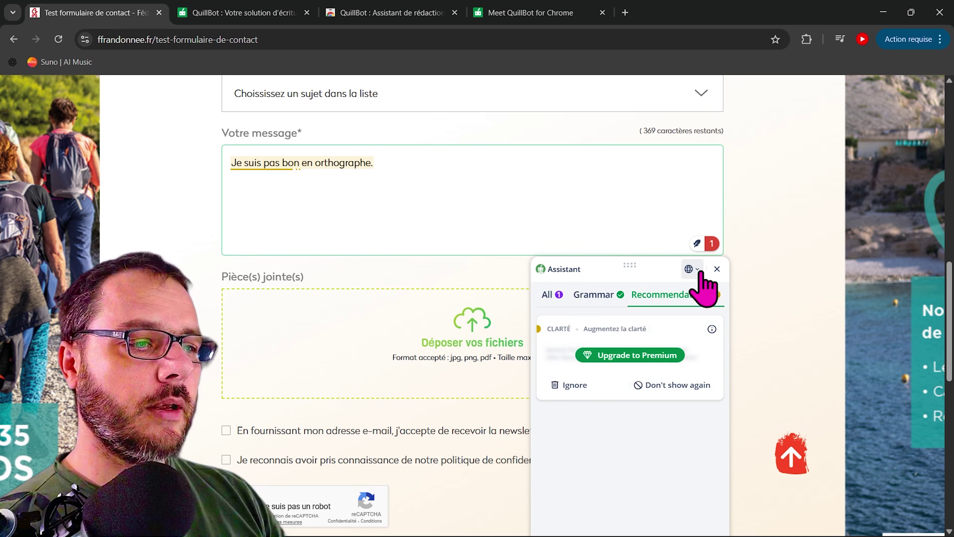
left_click(717, 269)
- Switch to the QuillBot website's home page and look over the available writing tools
left_click(242, 14)
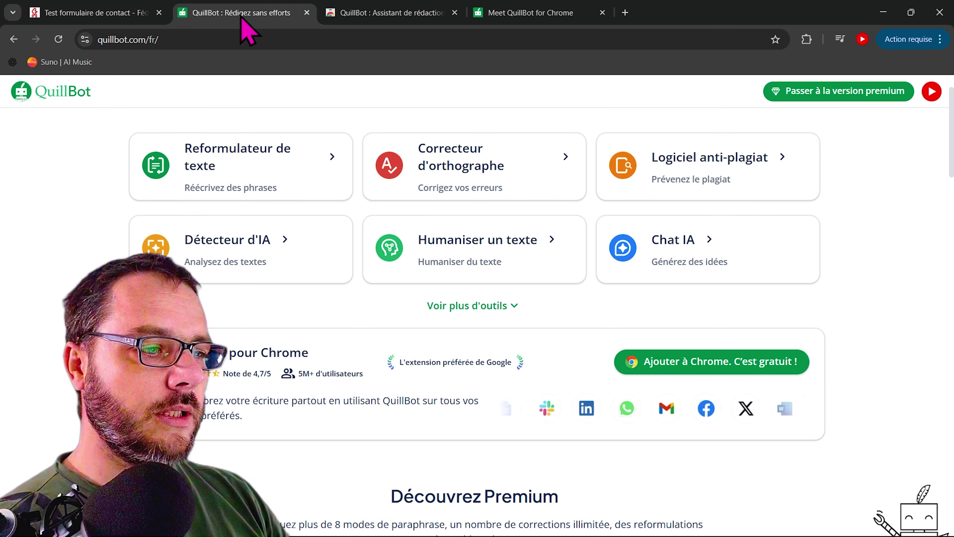
scroll(429, 265, "up", 2)
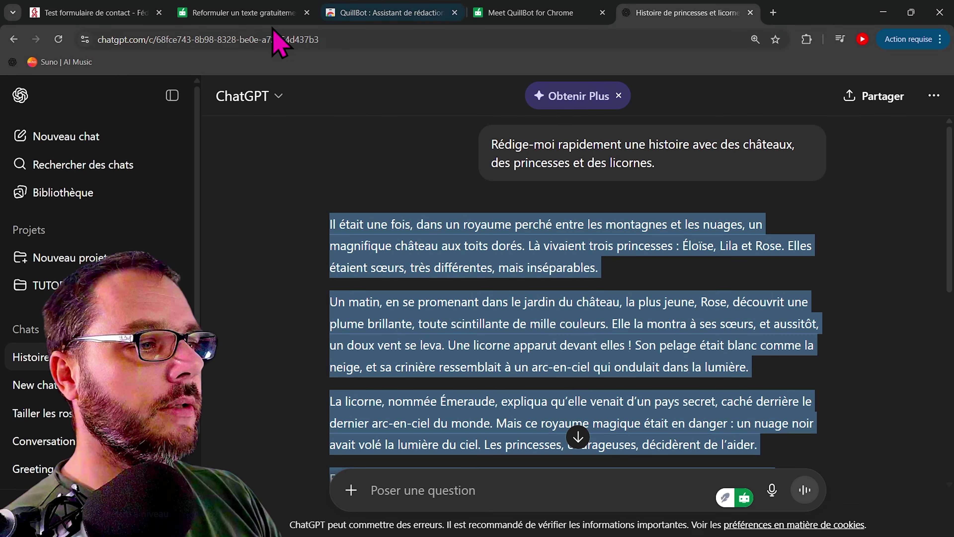
- Return from ChatGPT to QuillBot and run the Détecteur d'IA on the princess and unicorn story
left_click(242, 13)
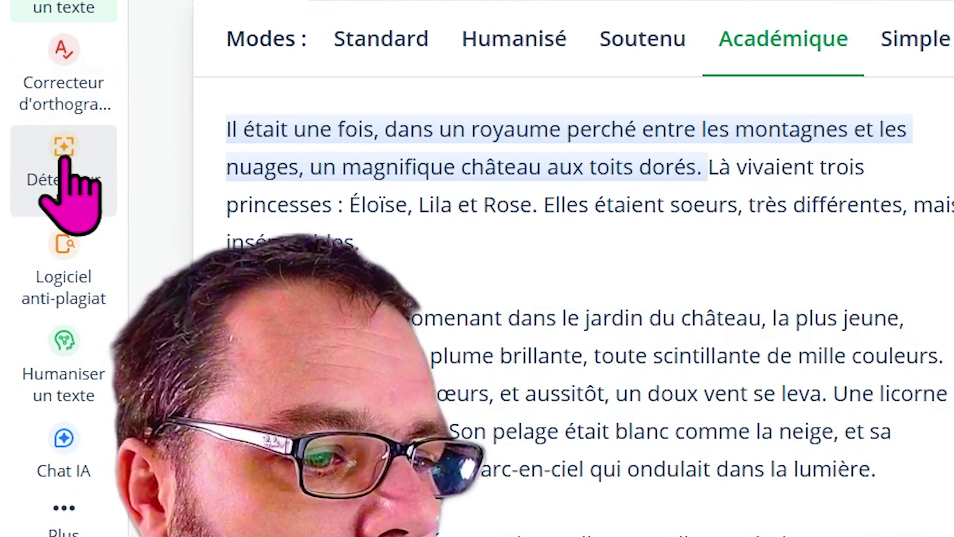
left_click(10, 192)
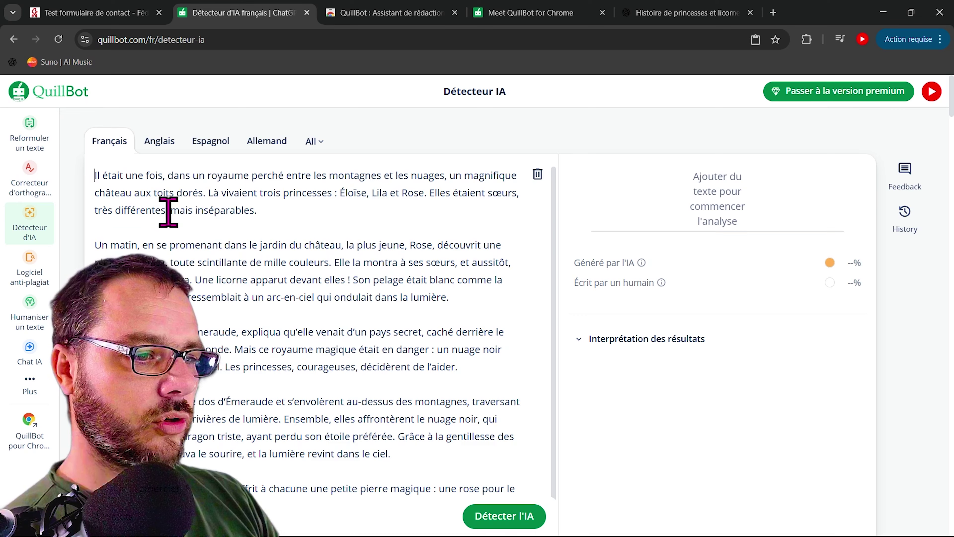
left_click(488, 515)
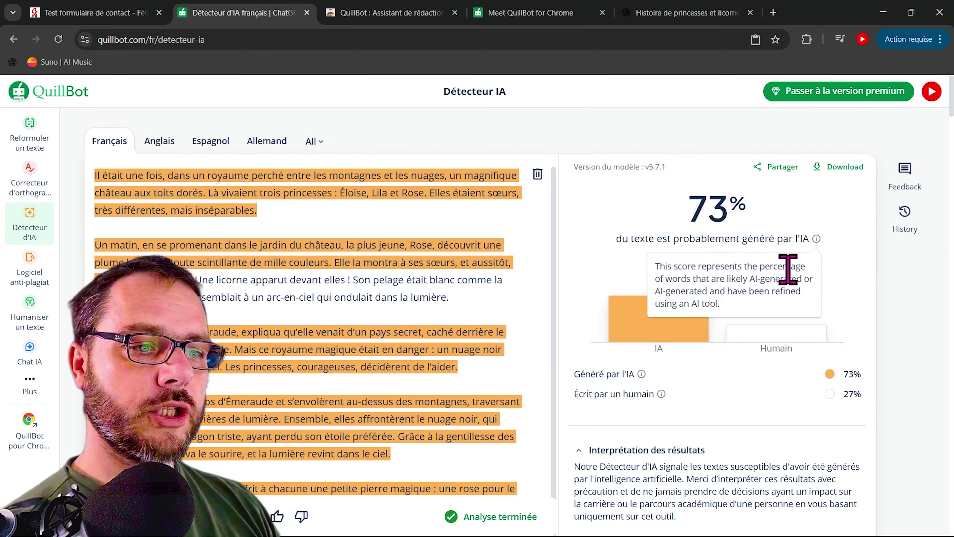
- Examine the AI detection score, the highlighted passages of the story and their confidence level
scroll(419, 341, "down", 3)
mouse_move(420, 341)
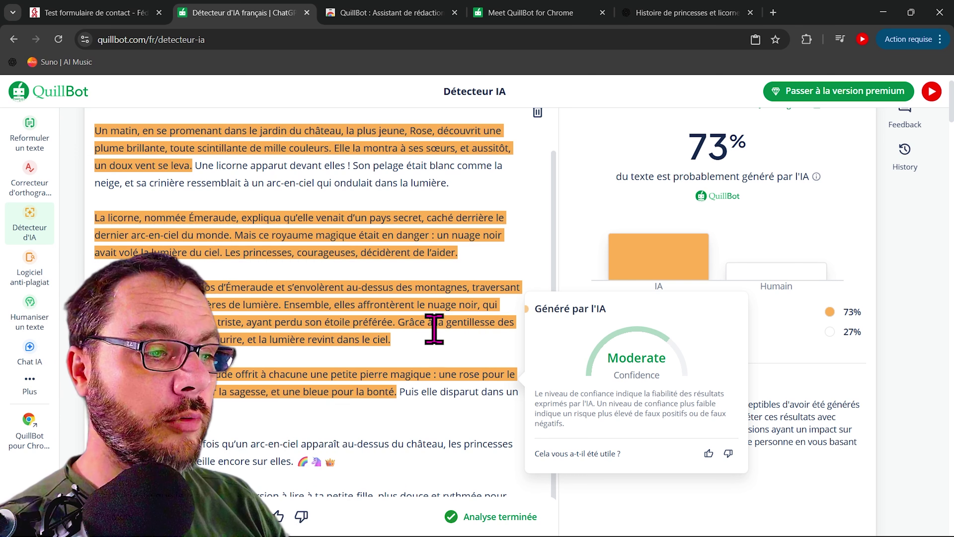
scroll(351, 331, "down", 3)
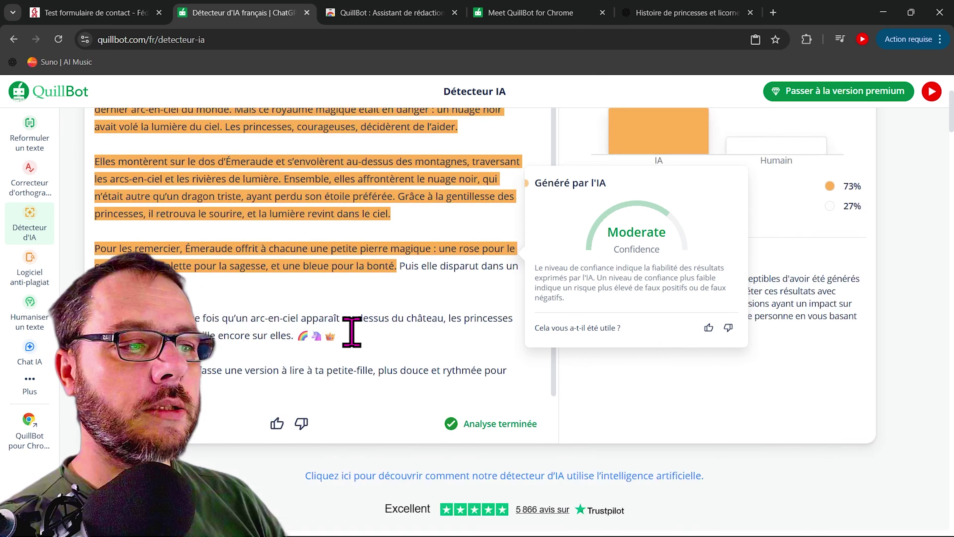
scroll(376, 339, "up", 5)
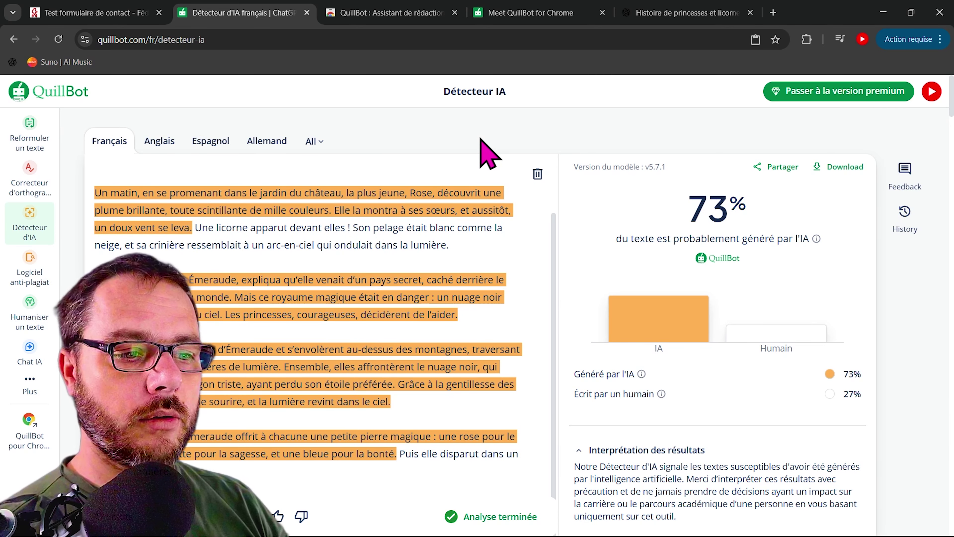
scroll(470, 249, "down", 5)
scroll(471, 249, "up", 5)
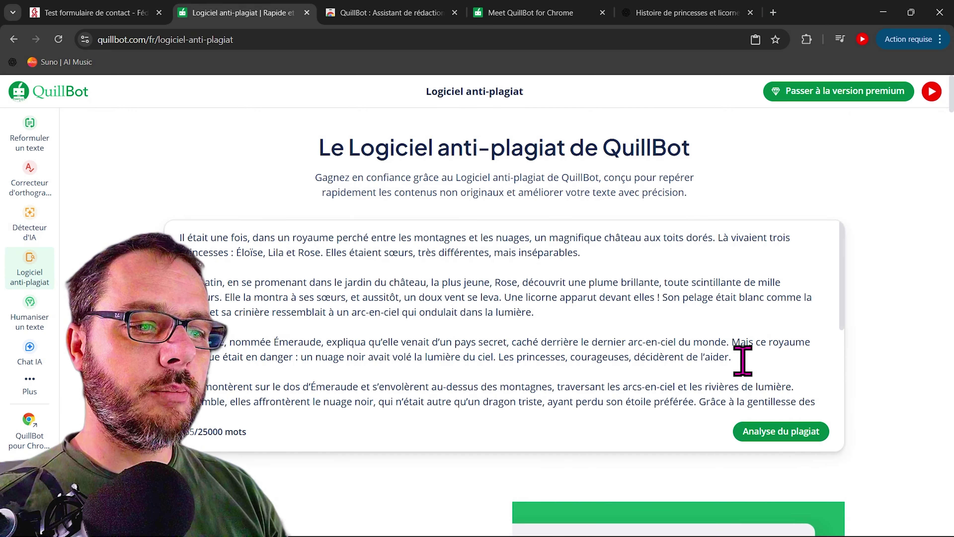
- Run the plagiarism analysis on the story in the Logiciel anti-plagiat and look through the result
scroll(630, 362, "down", 4)
scroll(539, 317, "up", 4)
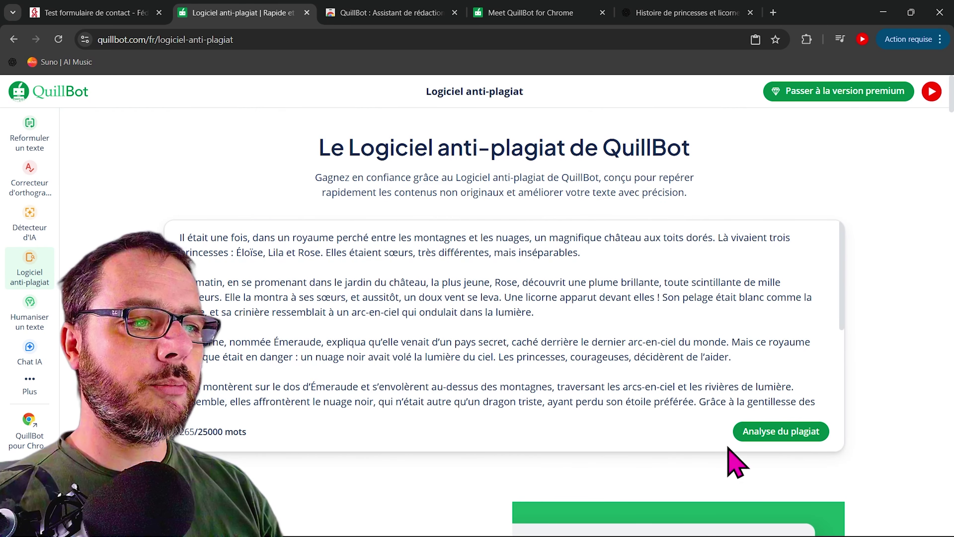
left_click(763, 432)
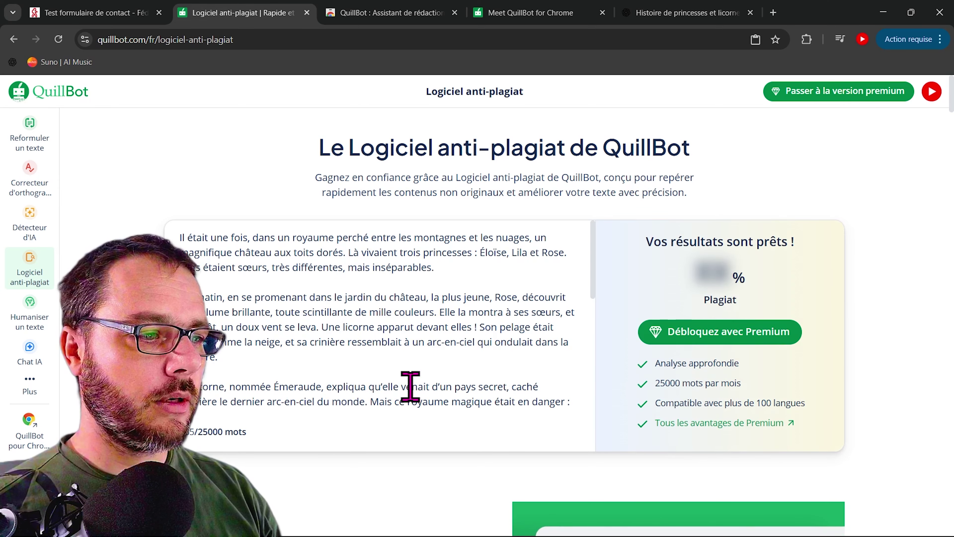
scroll(460, 377, "down", 8)
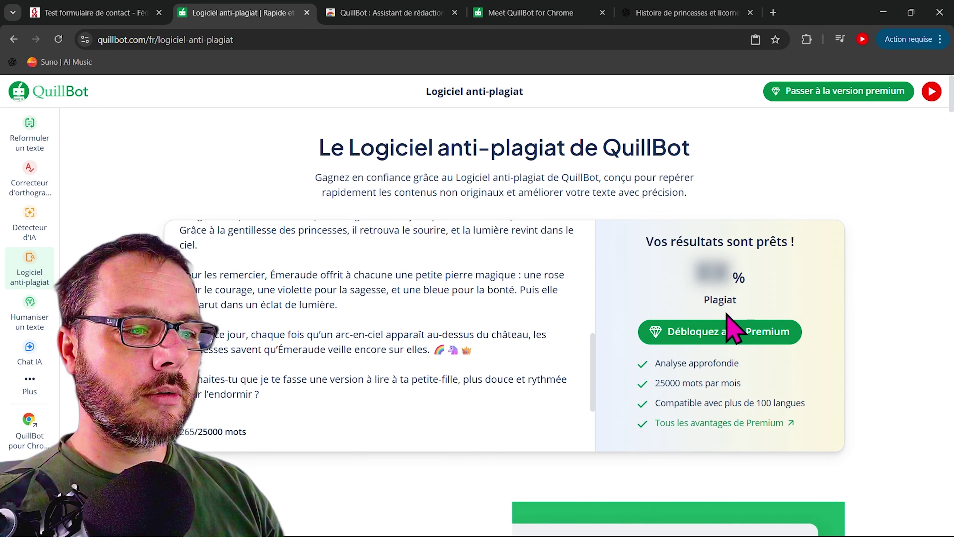
scroll(771, 338, "down", 6)
scroll(788, 348, "down", 1)
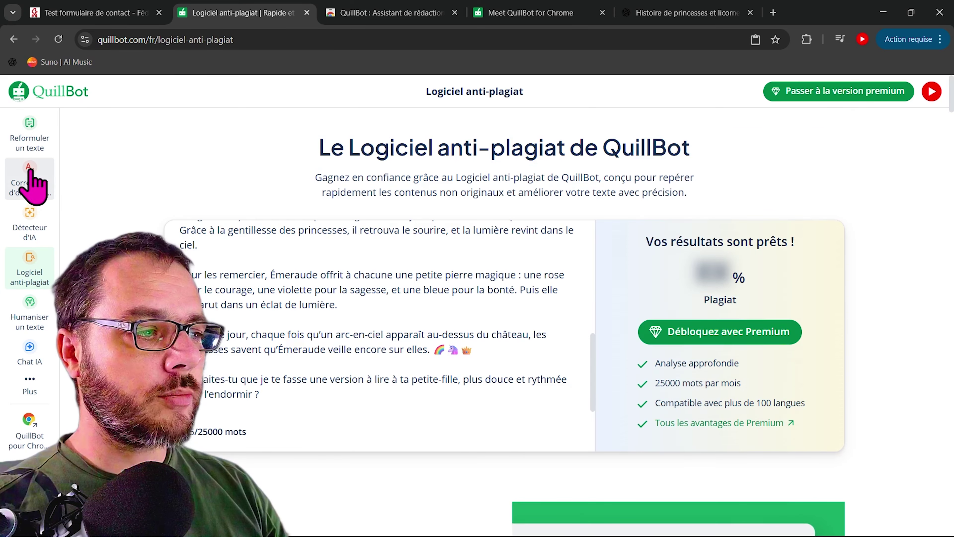
- Open QuillBot's Correcteur d'orthographe
left_click(30, 184)
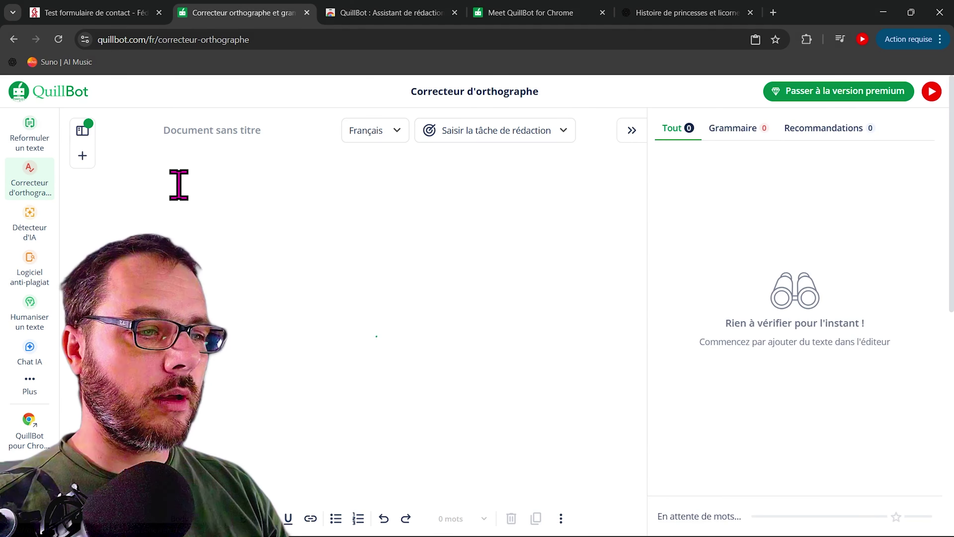